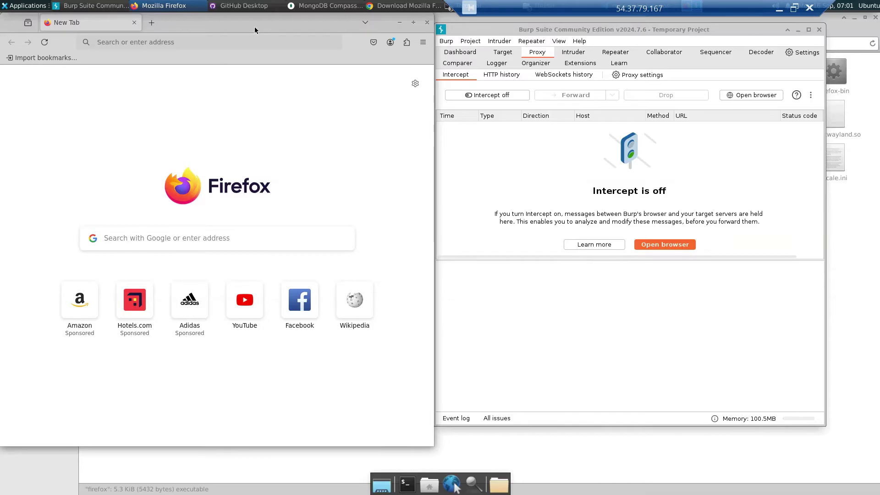
Find the FoxyProxy Standard extension in the add-ons manager, install it with the requested permissions, and dismiss the installation notice.
click(405, 43)
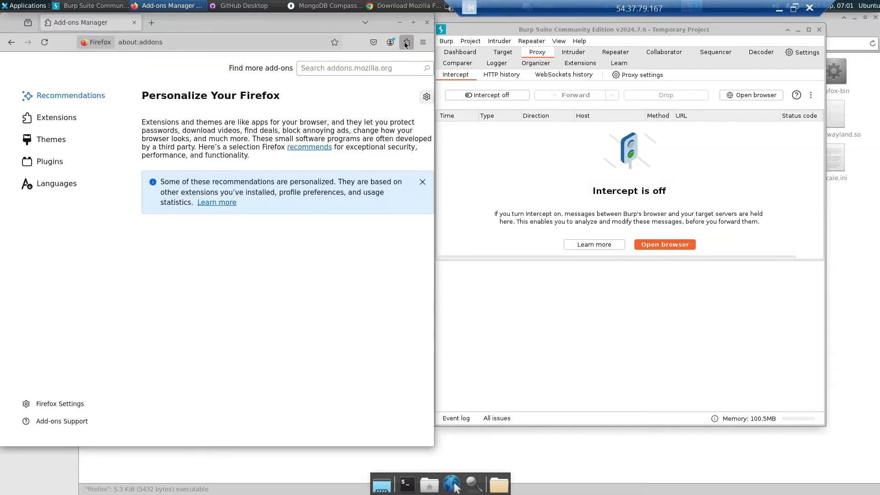
click(67, 118)
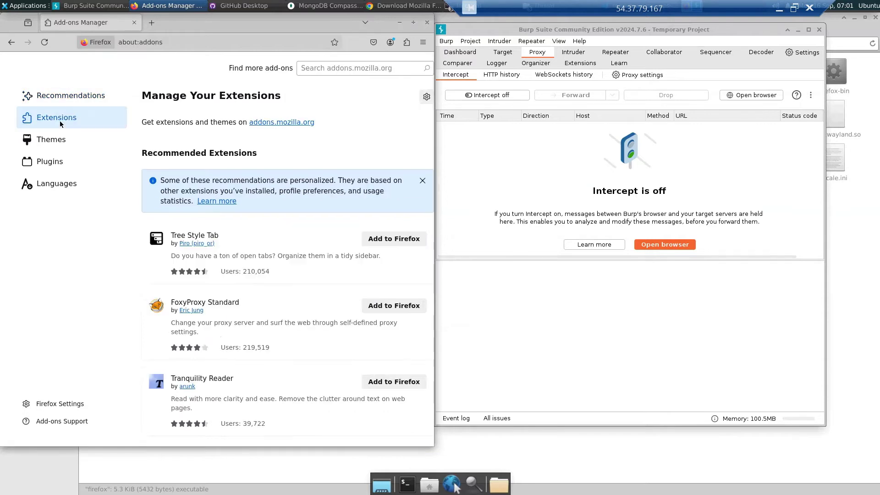
click(327, 70)
text(f)
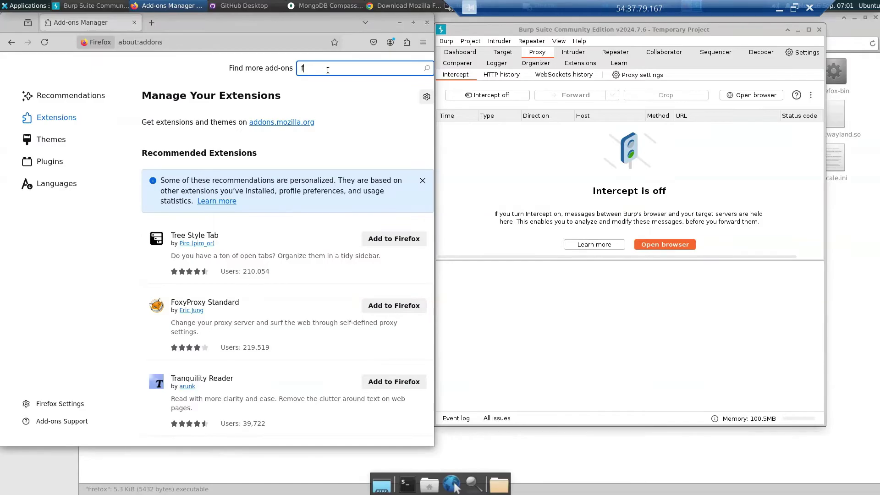
text(oxypr)
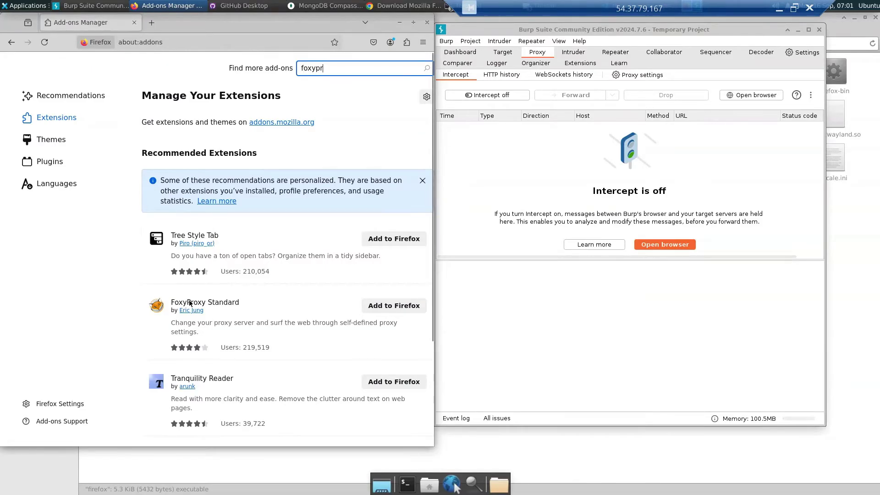
click(391, 306)
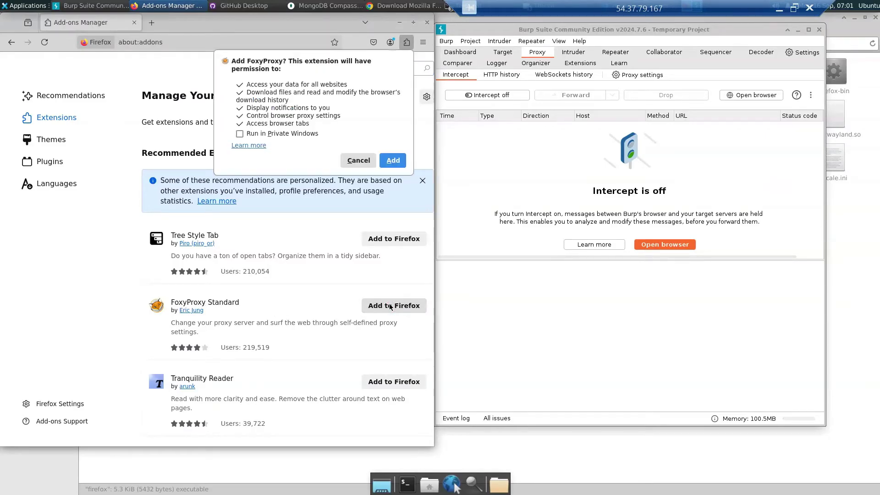
click(393, 161)
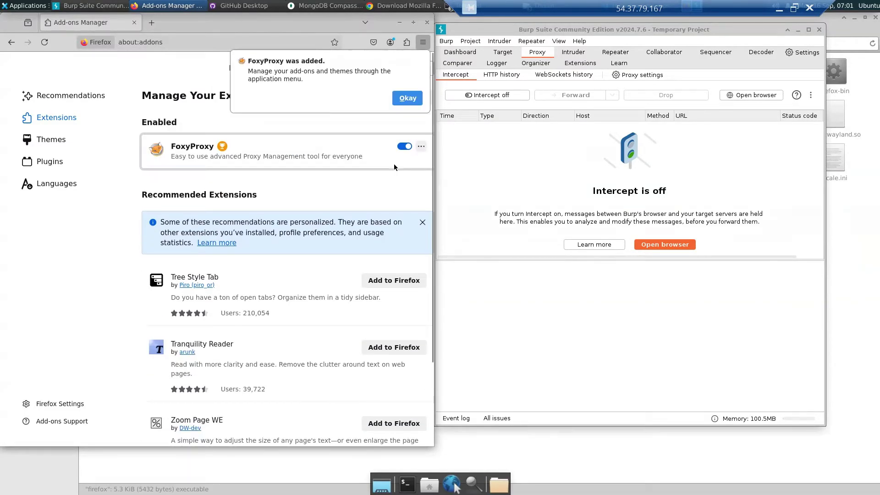
click(405, 98)
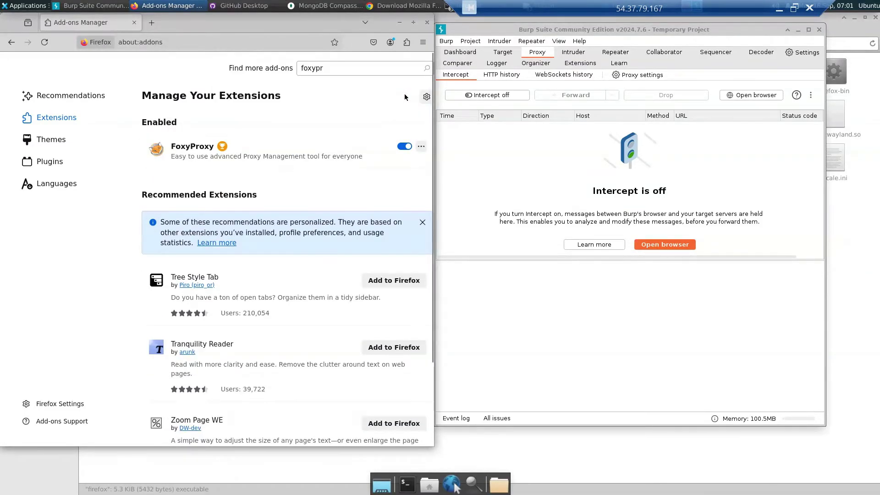
Open the FoxyProxy options and add a new blank entry to its list of proxies.
click(420, 44)
click(218, 132)
click(406, 44)
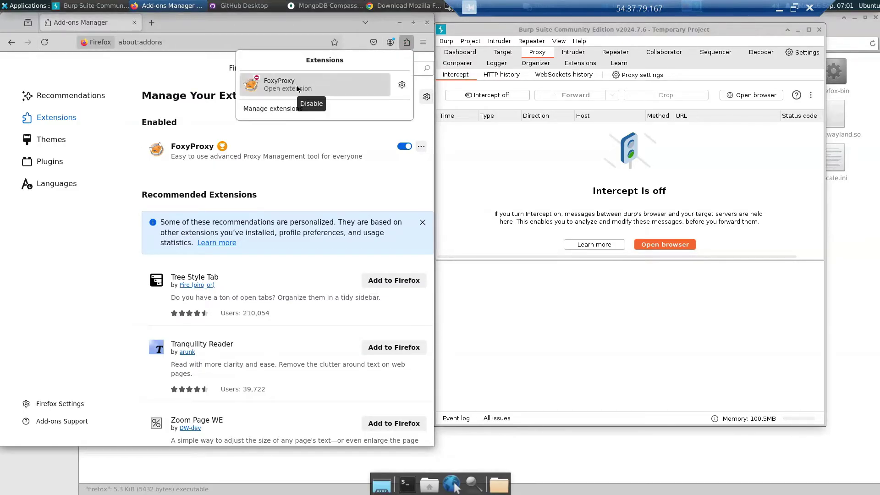
click(312, 88)
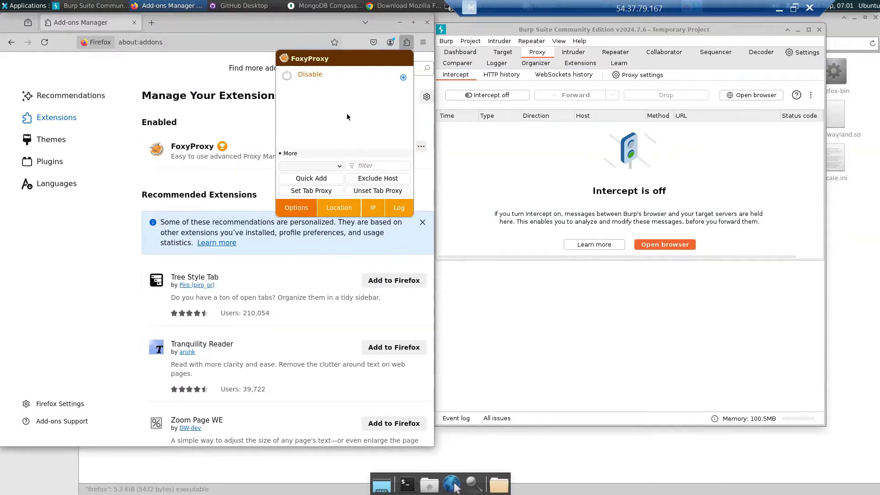
click(301, 214)
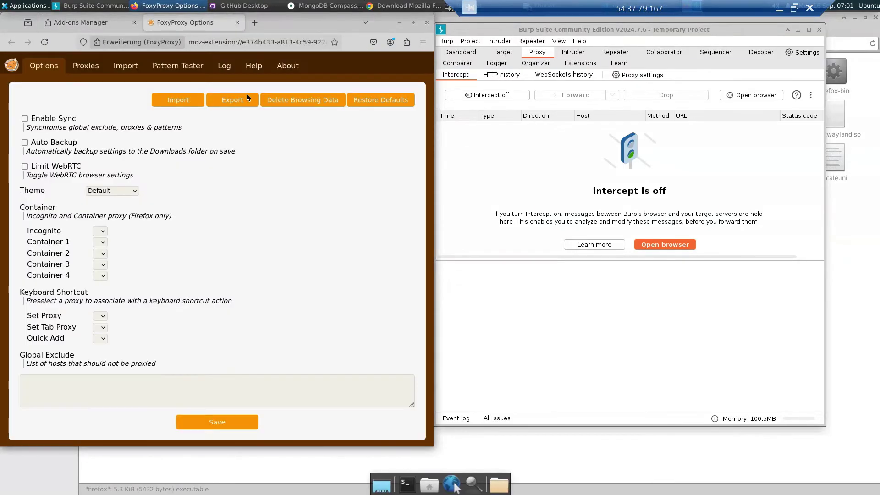
click(86, 67)
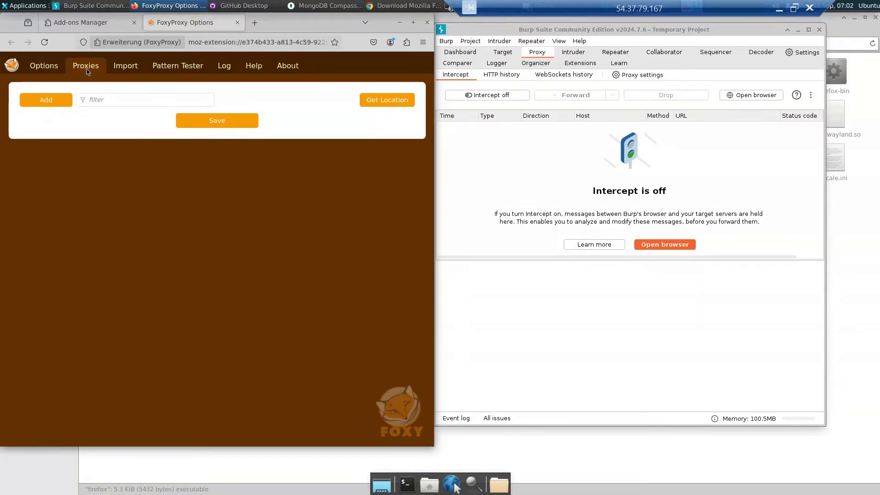
click(33, 104)
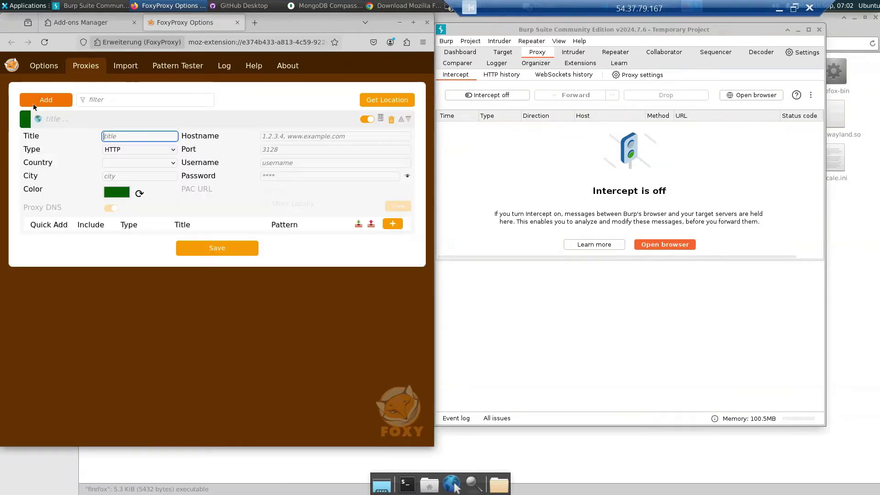
Fill in the new proxy with title burp, hostname 127.0.0.1 and port 8080, and save it.
click(134, 136)
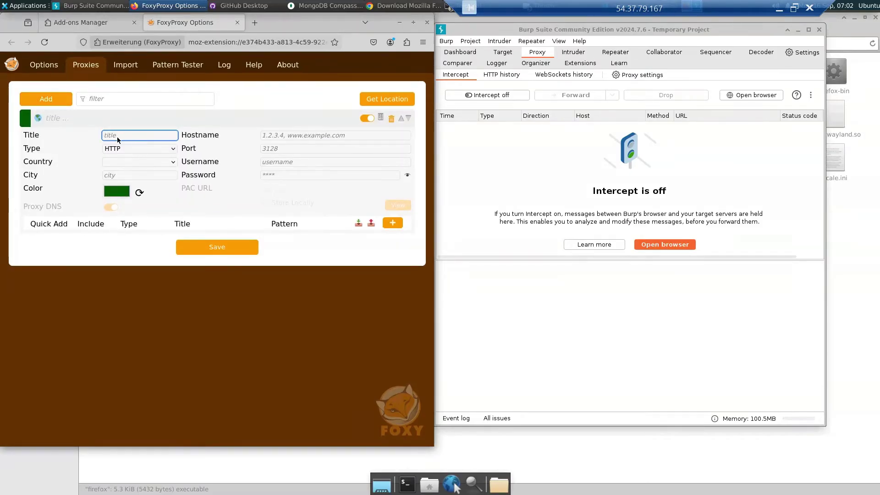
text(burp)
click(322, 139)
text(127.0.0.1)
click(312, 151)
text(808)
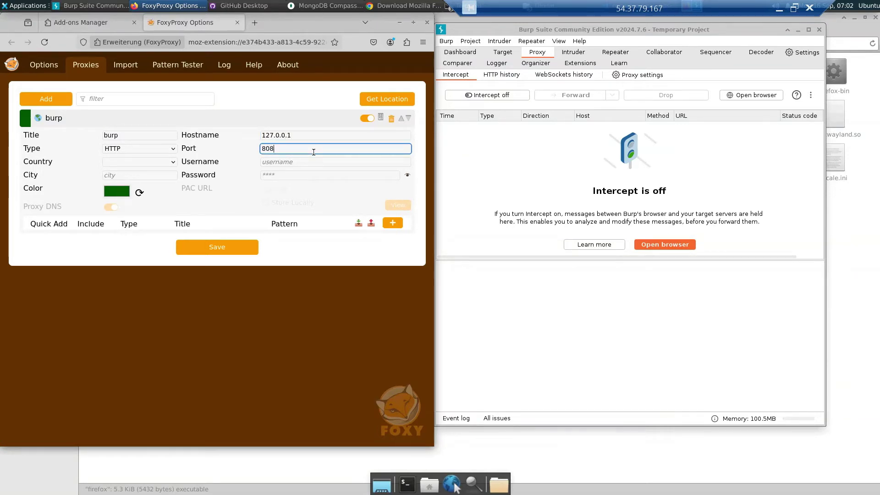
text(0)
click(205, 250)
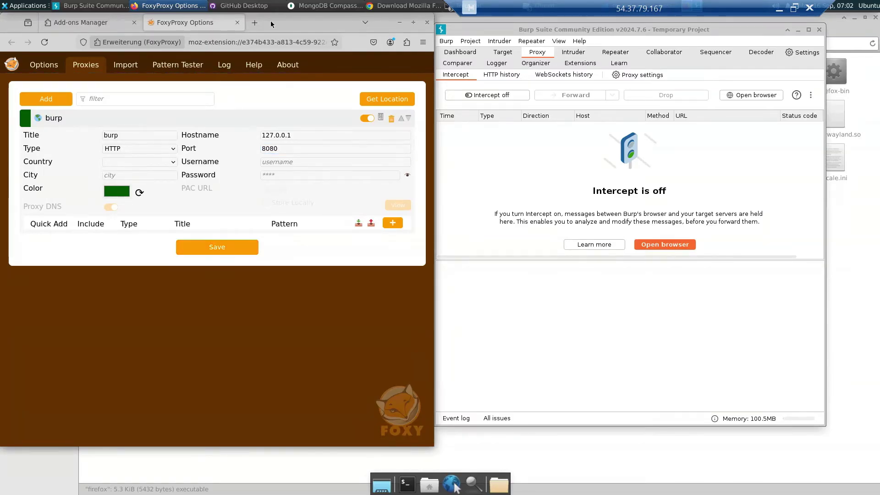
Load 127.0.0.1:8080 in a new browser tab and download Burp's CA certificate.
click(255, 23)
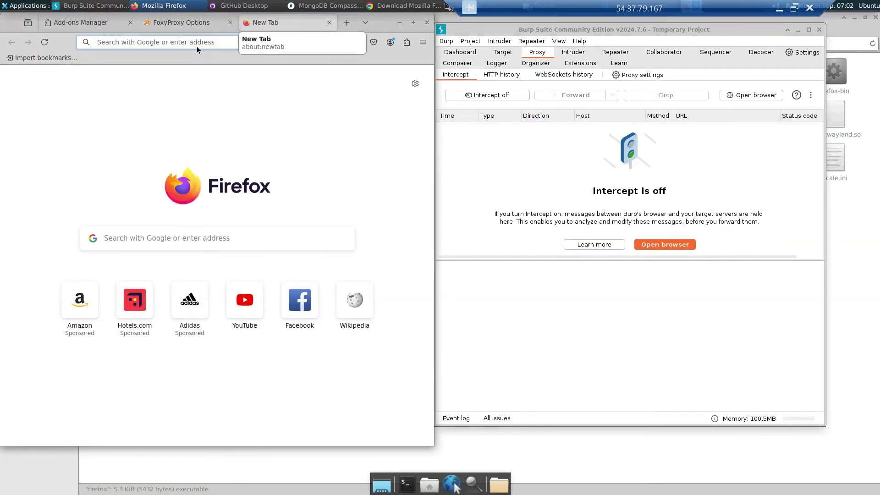
text(htt)
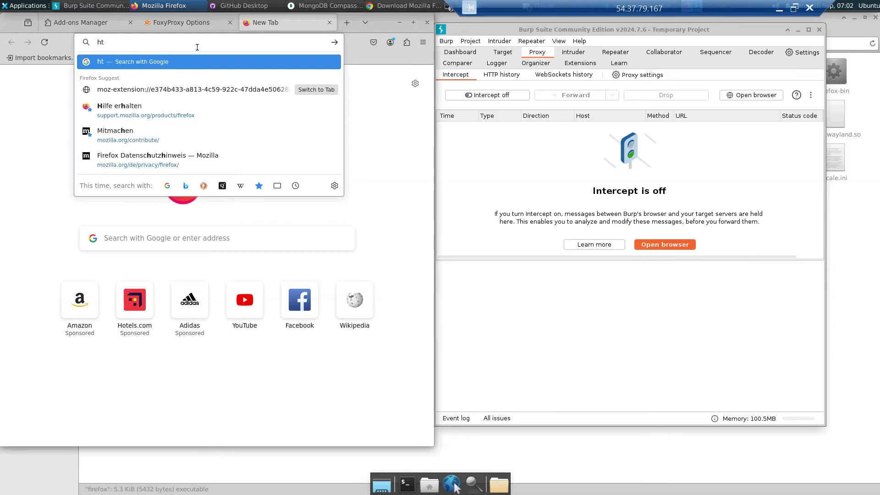
key(BackSpace)
key(BackSpace)
key(BackSpace)
text(127)
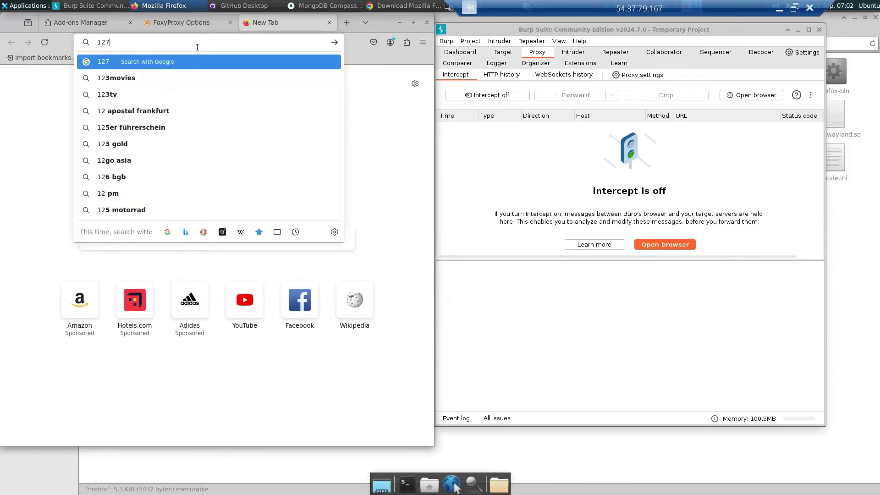
text(.0.0.1:8080)
key(Return)
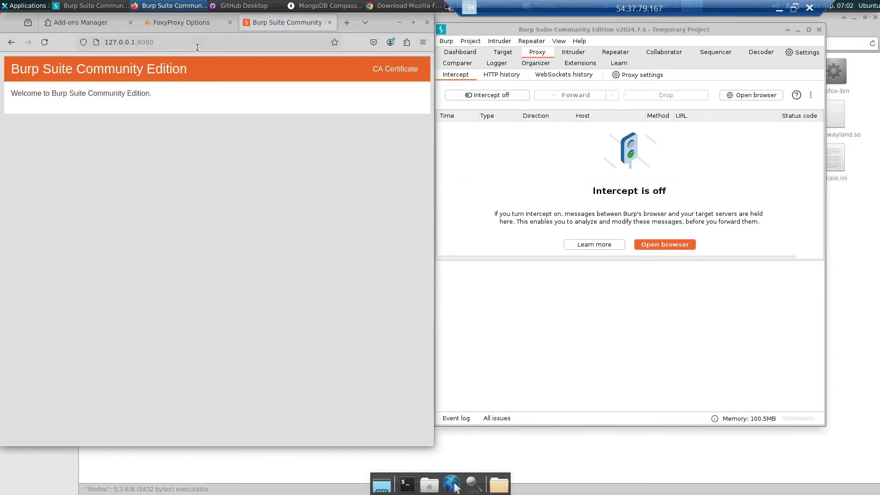
click(392, 69)
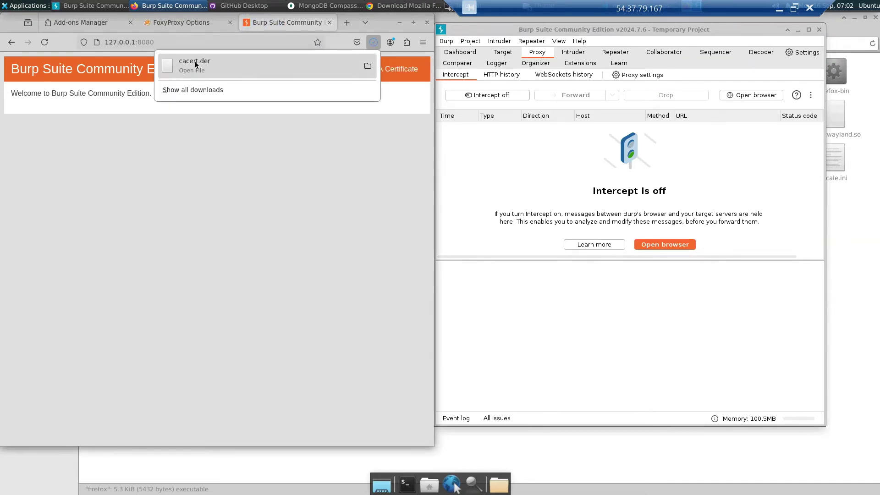
Search the Firefox settings for "certi" and open the Certificate Manager.
click(422, 42)
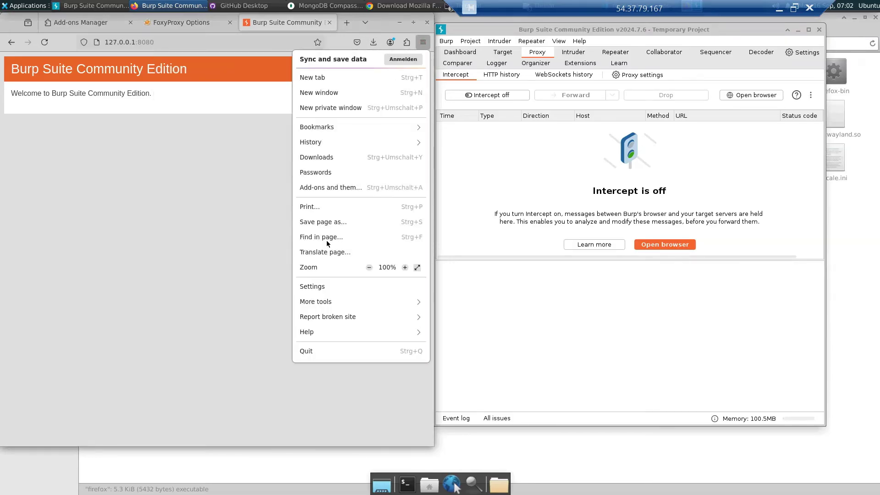
click(313, 287)
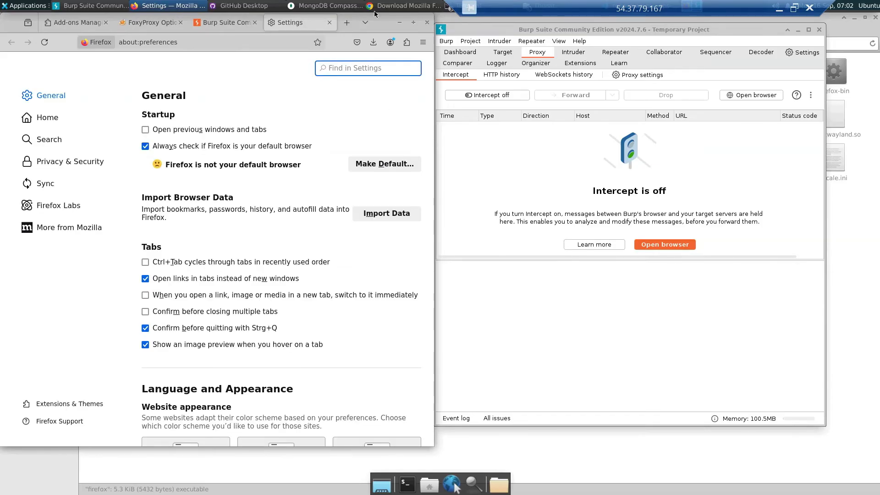
click(335, 67)
text(c)
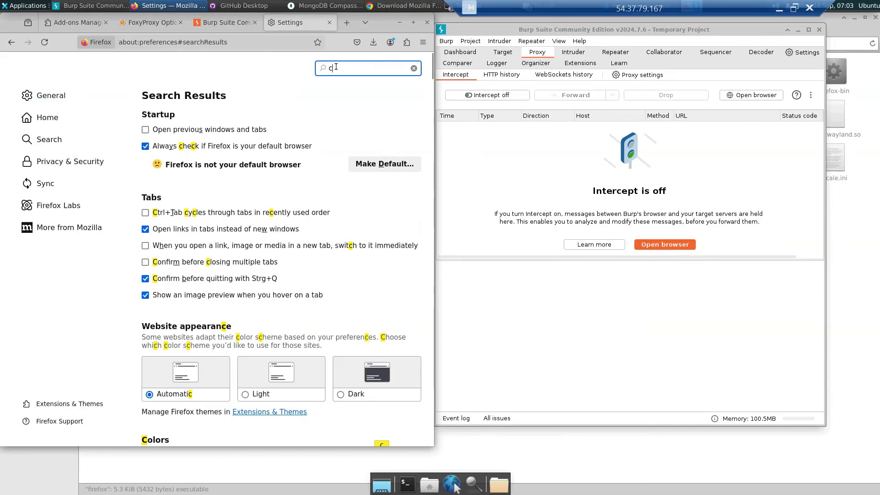
text(erti)
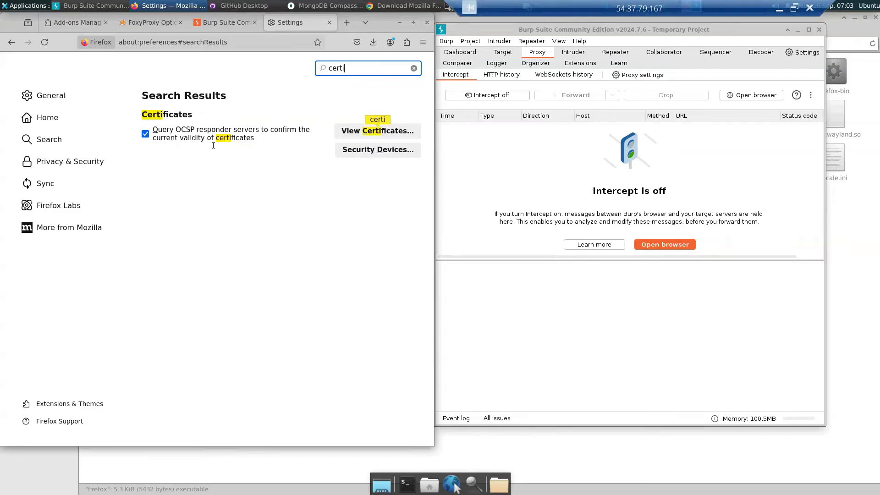
click(367, 132)
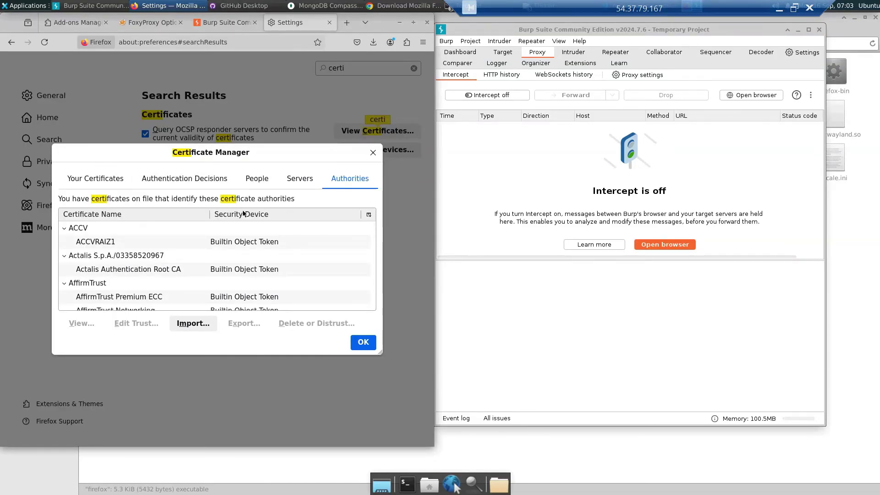
Import cacert.der as a certificate authority, trusting it to identify websites and email users, and close the Certificate Manager.
click(189, 324)
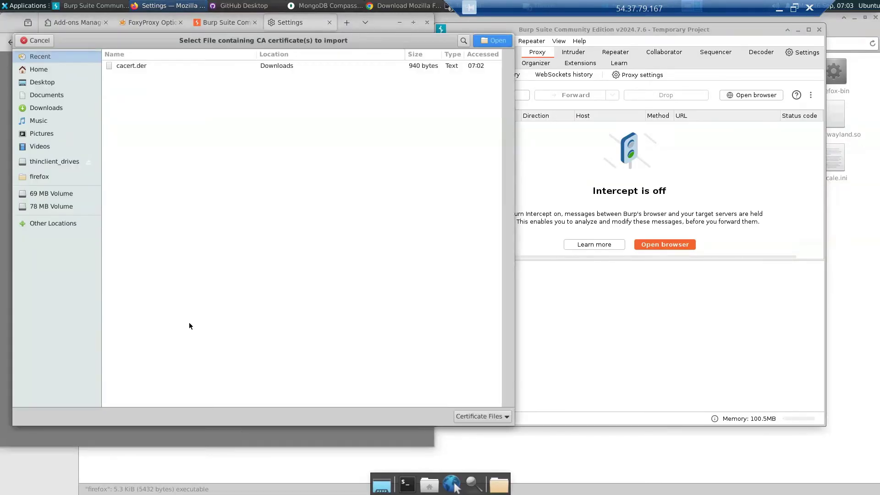
click(140, 67)
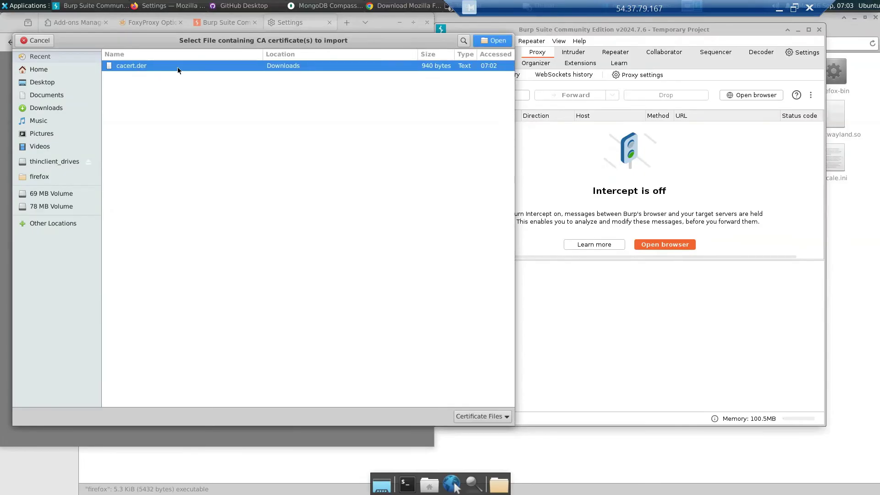
click(497, 41)
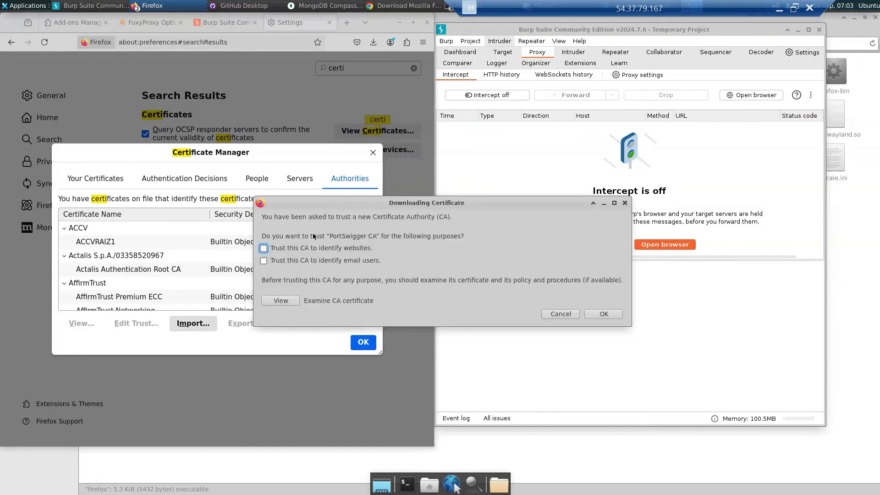
click(264, 261)
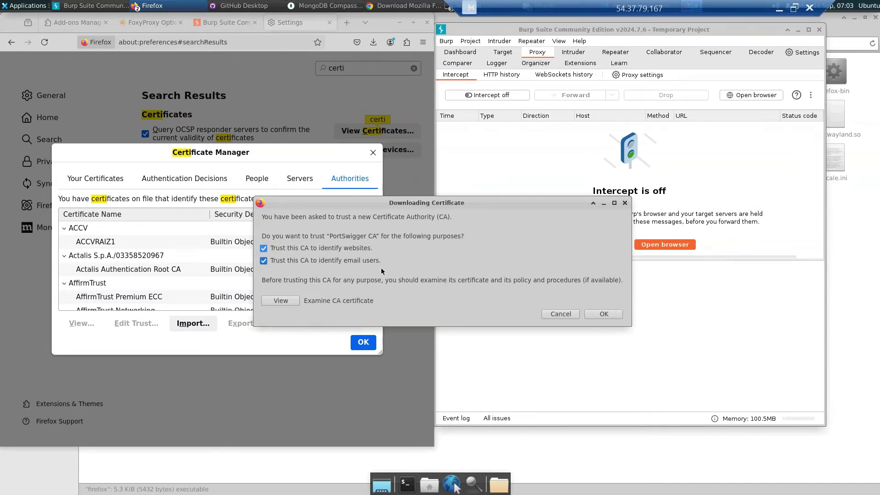
click(604, 314)
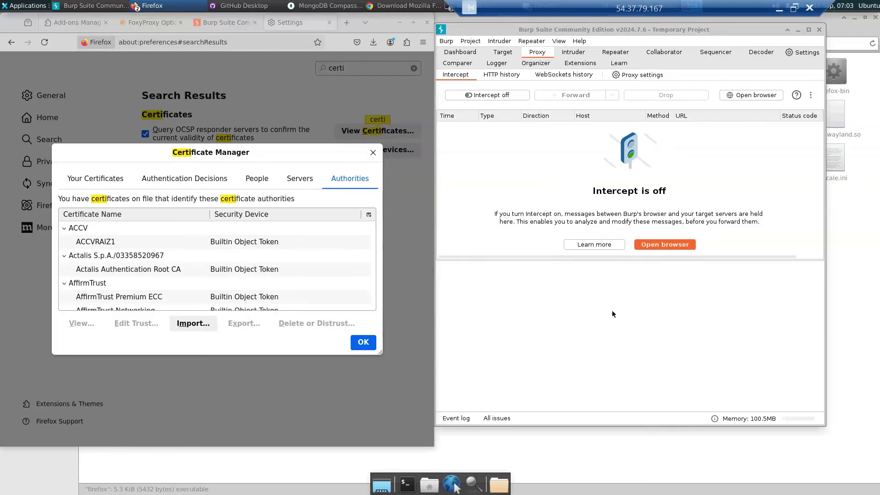
click(367, 345)
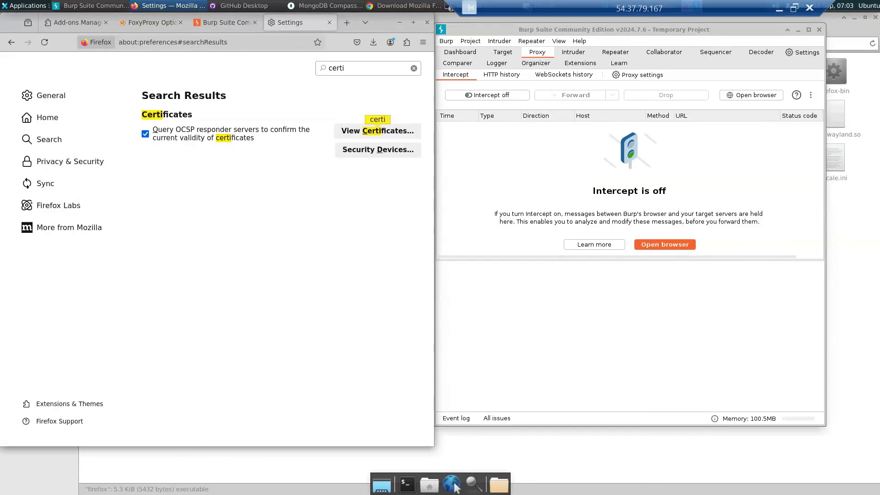
Close the Settings, Burp Suite and FoxyProxy Options tabs, leaving only the Add-ons Manager.
click(330, 23)
click(329, 22)
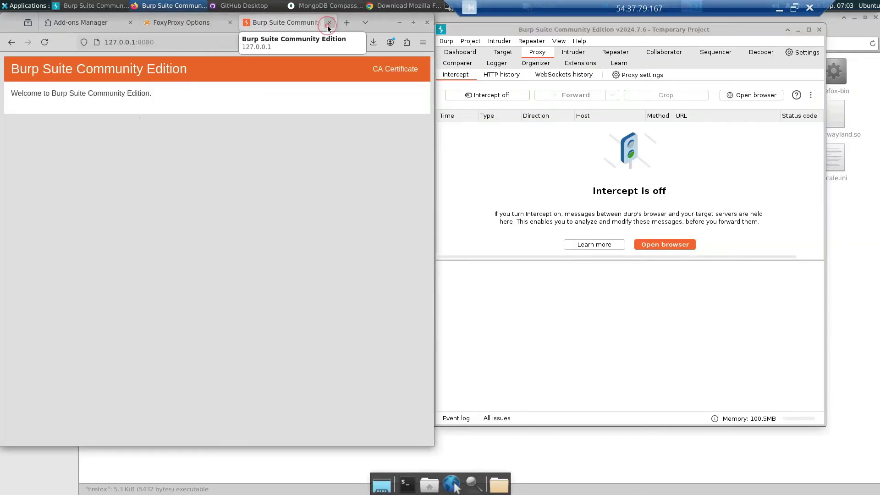
click(327, 26)
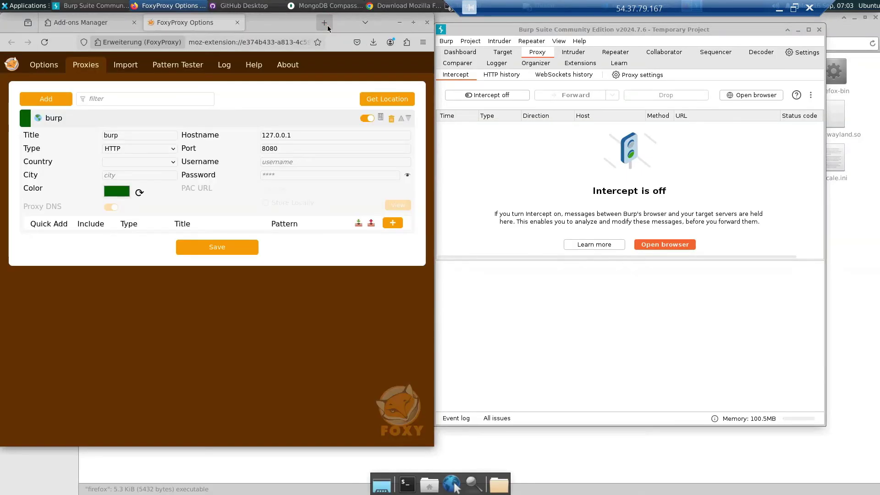
click(238, 23)
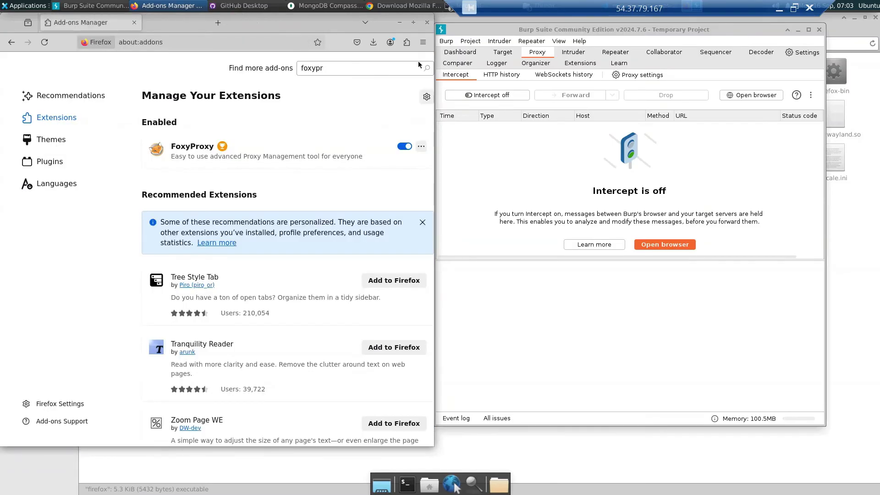
Activate the burp proxy in the FoxyProxy extension and open a new browser tab.
click(405, 44)
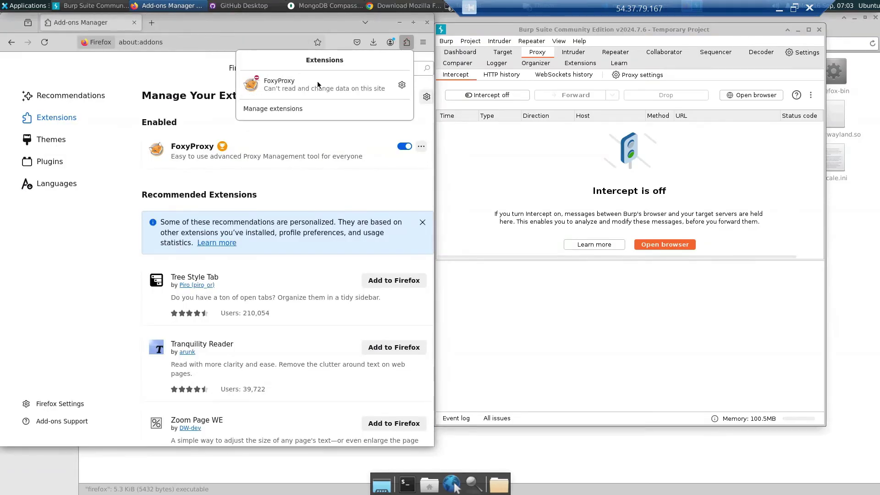
click(307, 92)
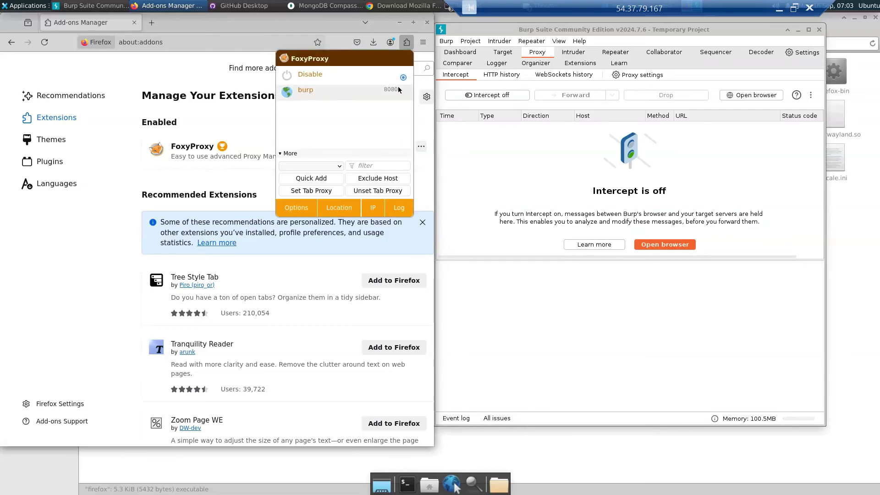
click(326, 98)
click(152, 23)
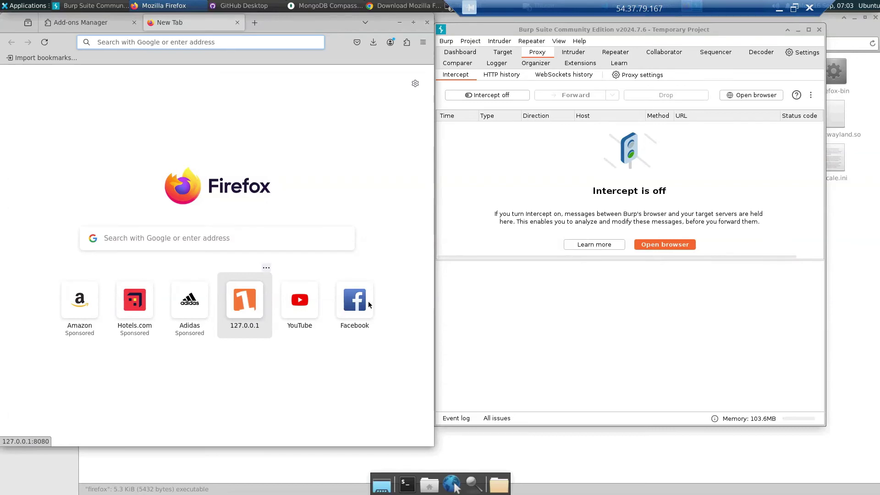
Turn on request interception in Burp's proxy and load Facebook from the Firefox new tab page.
click(579, 41)
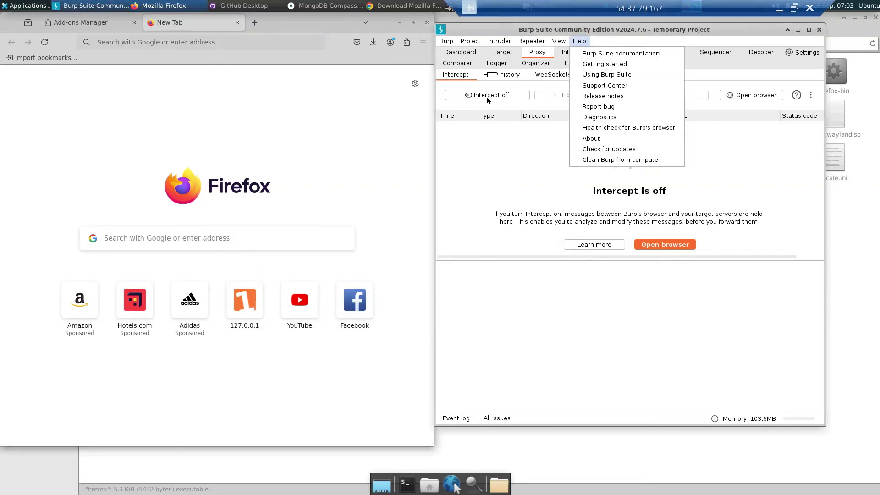
click(487, 98)
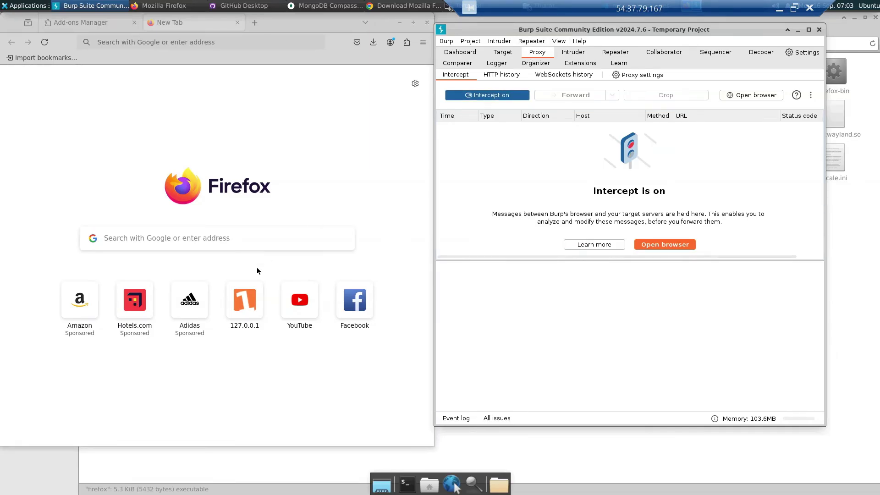
click(353, 307)
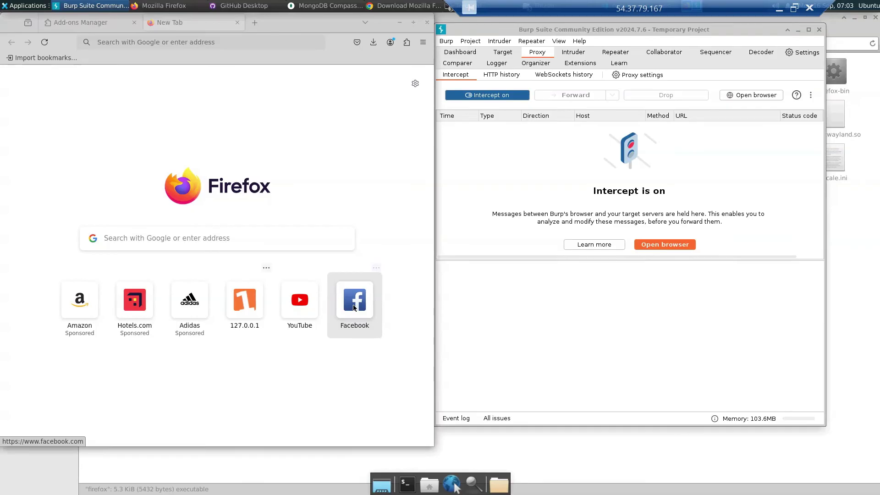
click(353, 306)
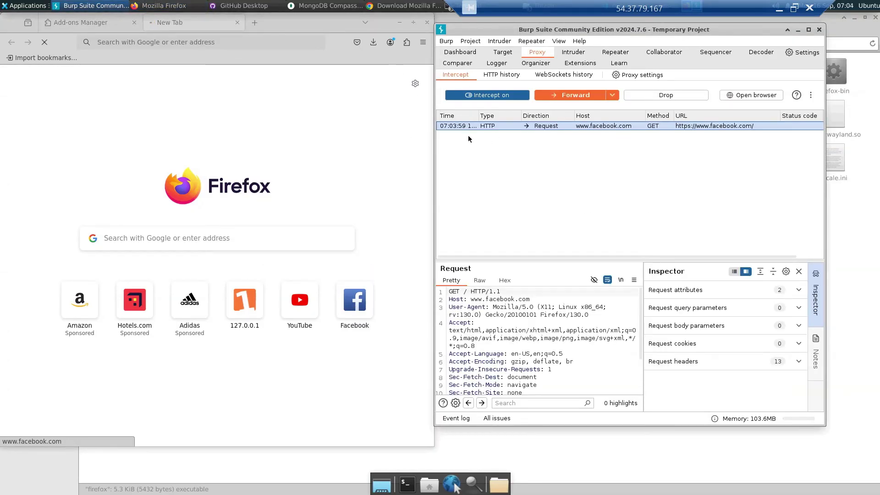
click(547, 124)
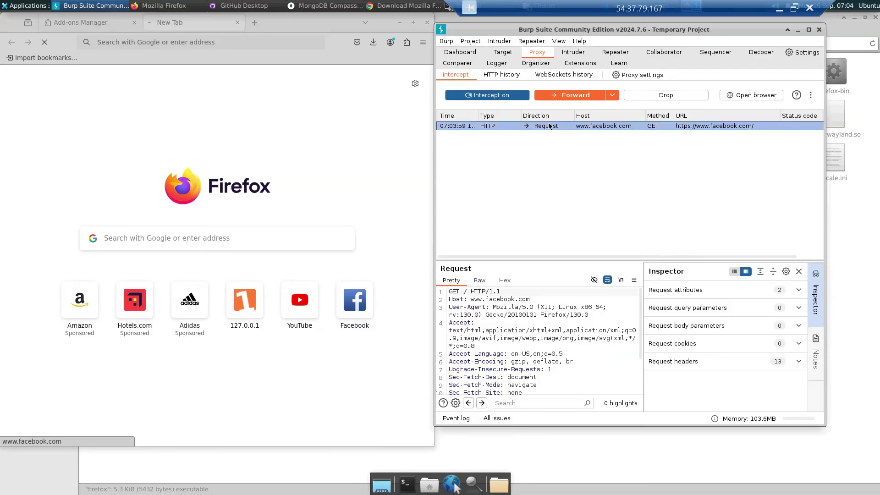
click(181, 22)
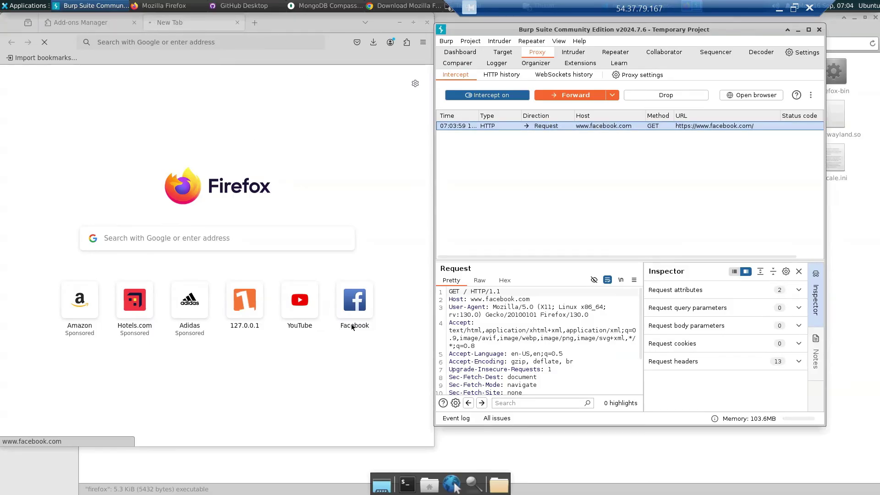
click(584, 125)
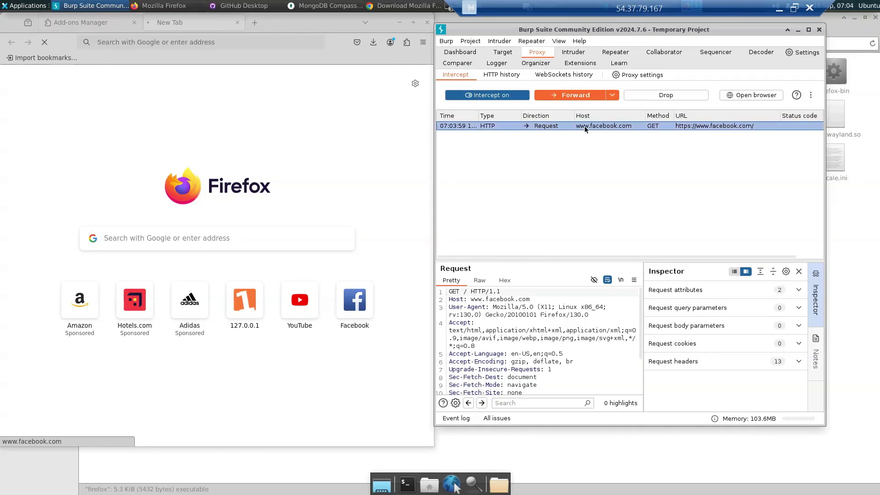
click(574, 97)
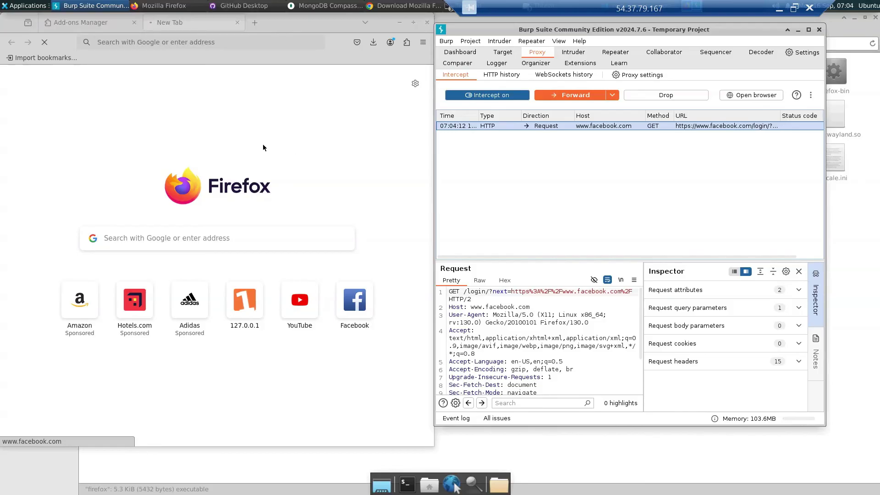
click(576, 95)
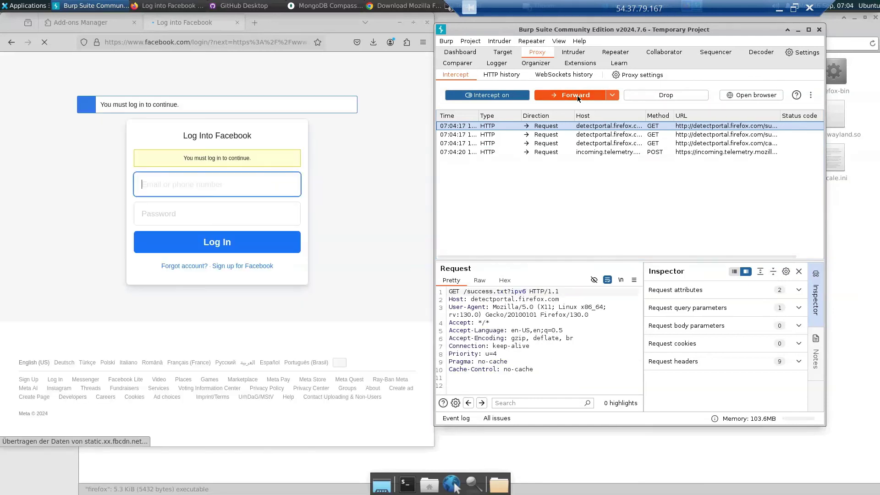